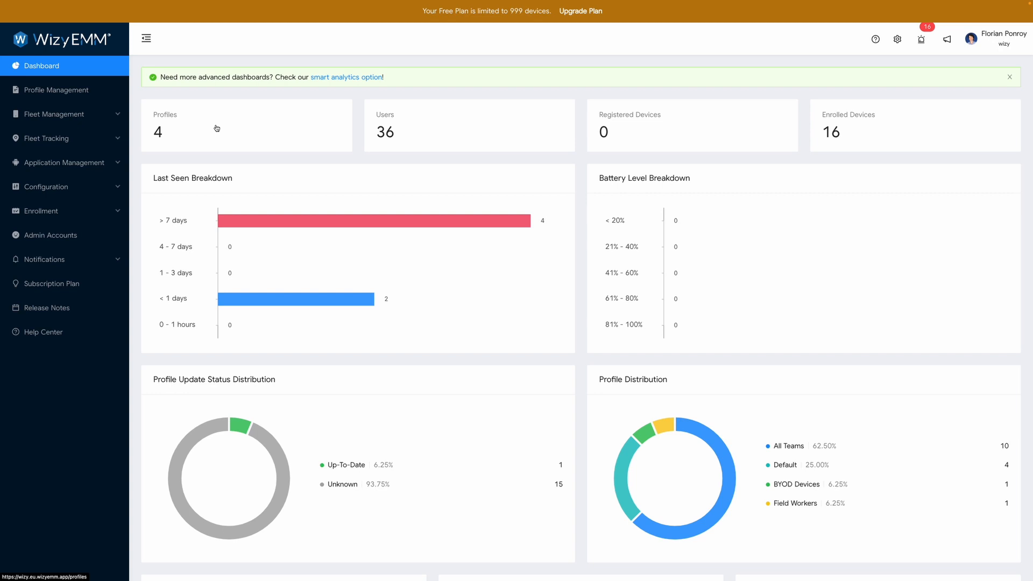
- Open the private Branded Kiosk App's advanced editing options in Google Play Console
click(58, 162)
click(30, 238)
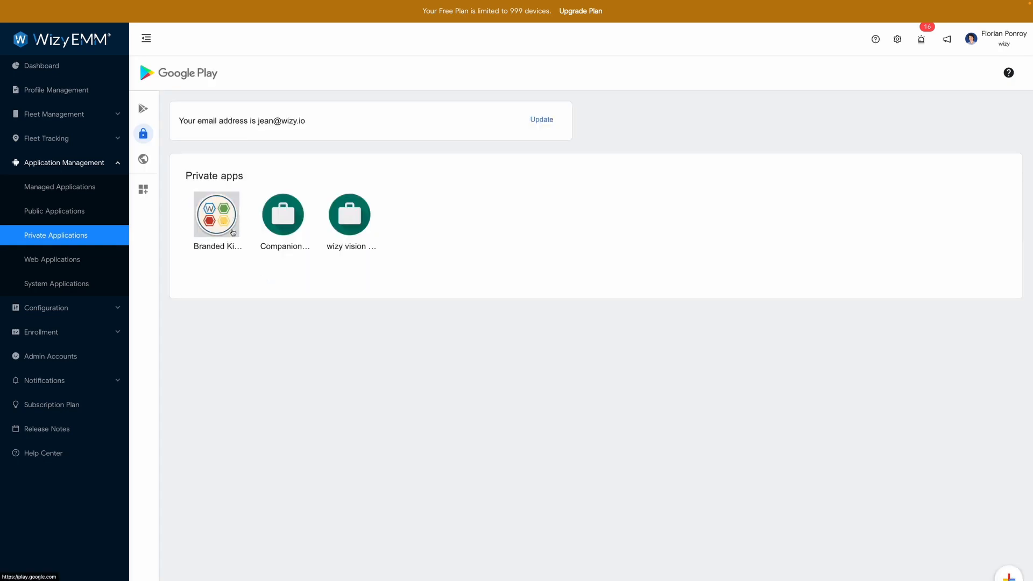
click(232, 234)
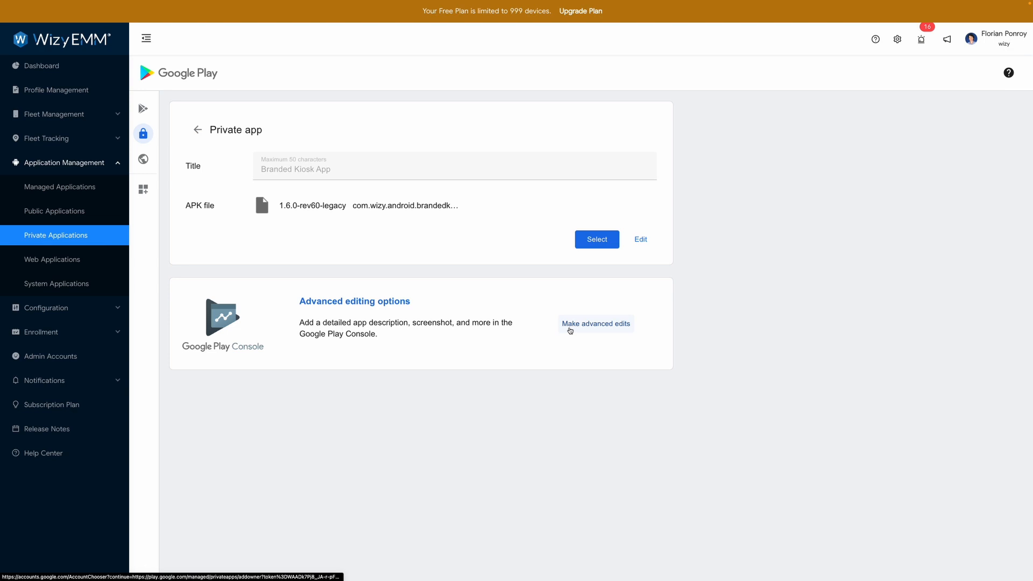
click(589, 326)
click(467, 261)
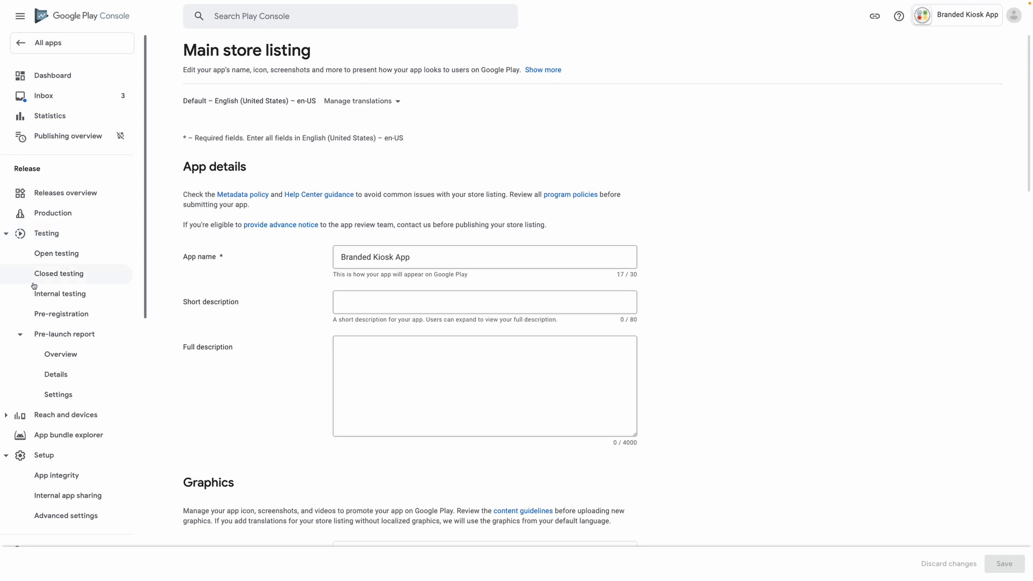
- Create a closed testing track named Delta for the Branded Kiosk App
click(50, 275)
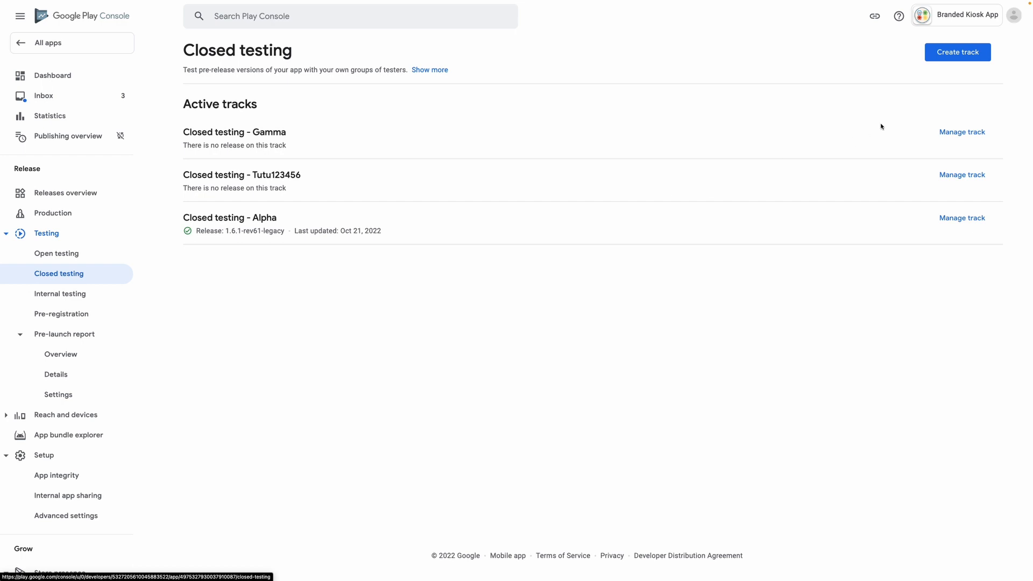
click(954, 53)
click(414, 288)
text(Delta)
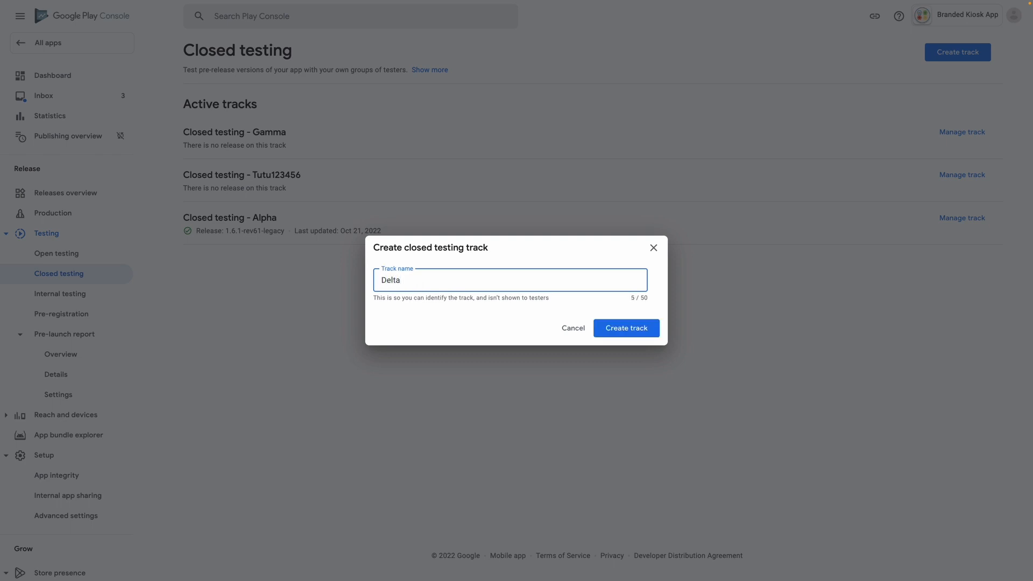
click(625, 330)
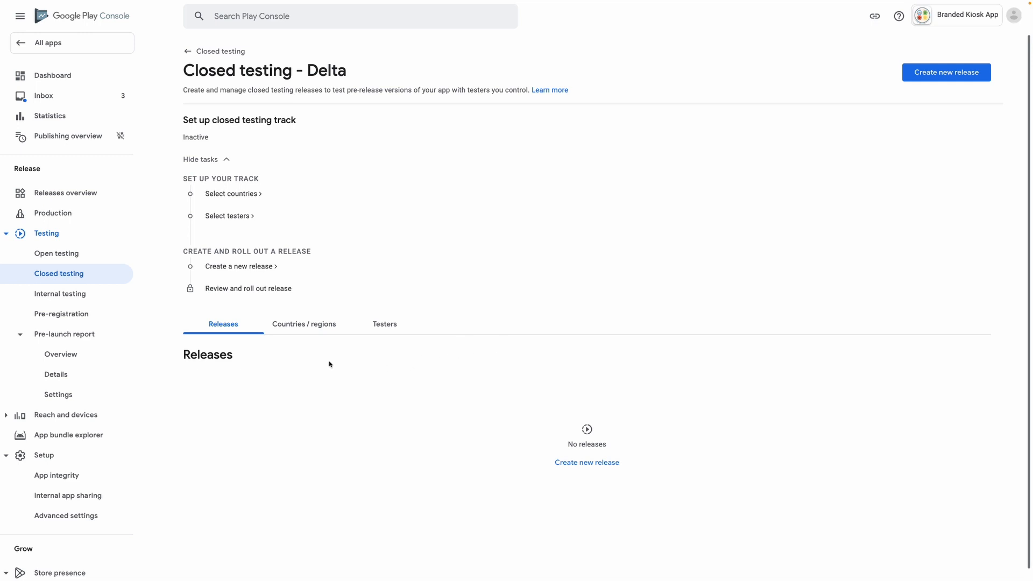
- Add all countries and regions to the Delta closed testing track
click(296, 329)
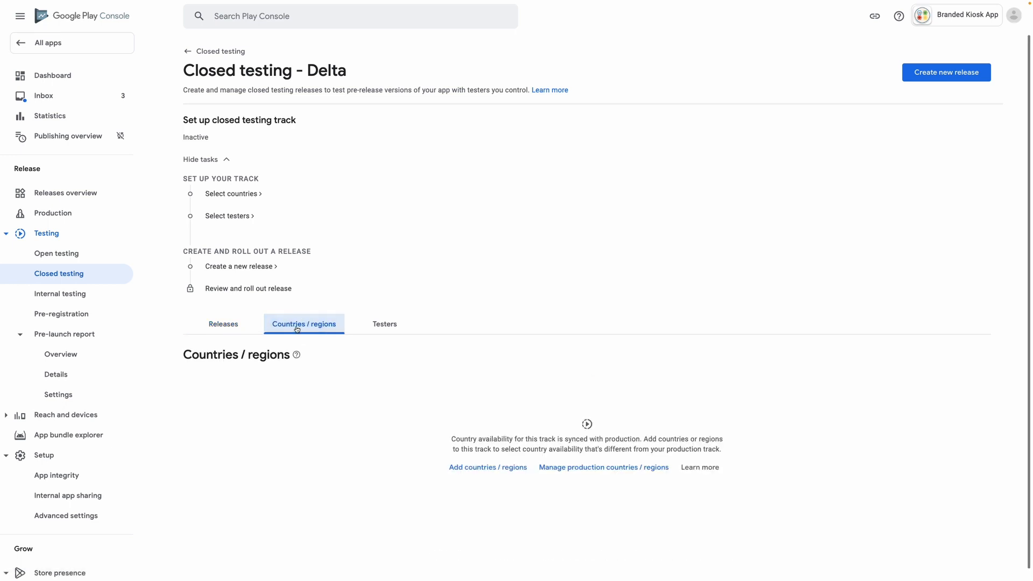
click(466, 470)
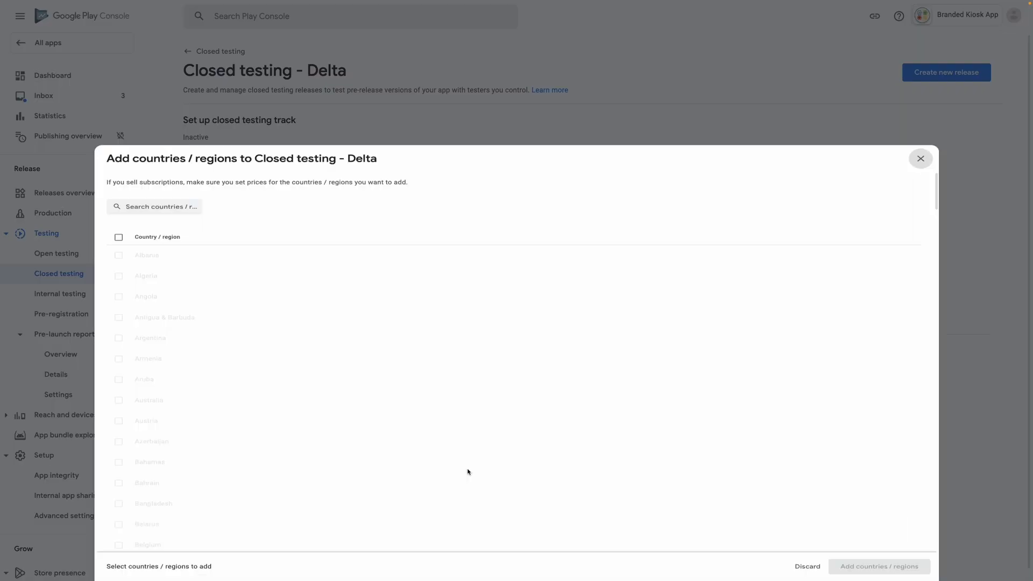
click(118, 171)
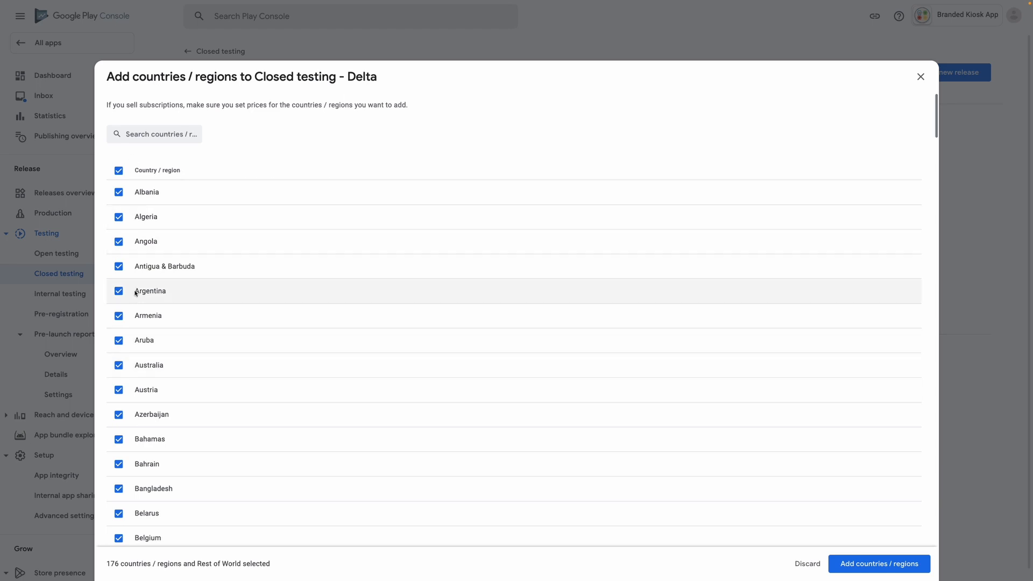
click(857, 564)
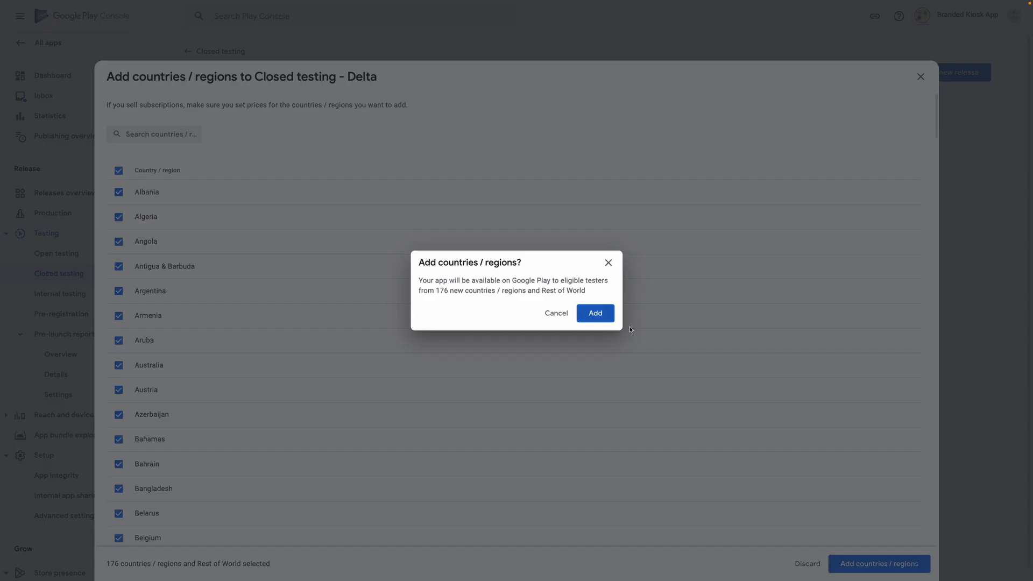
click(600, 312)
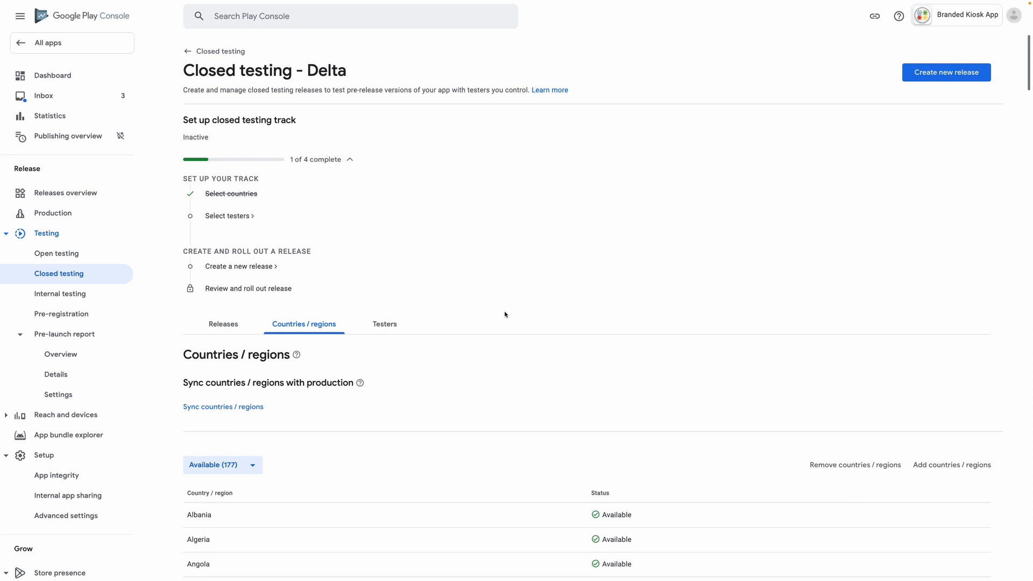
- Give the Wizy organization access to the Delta track in its tester settings
click(378, 334)
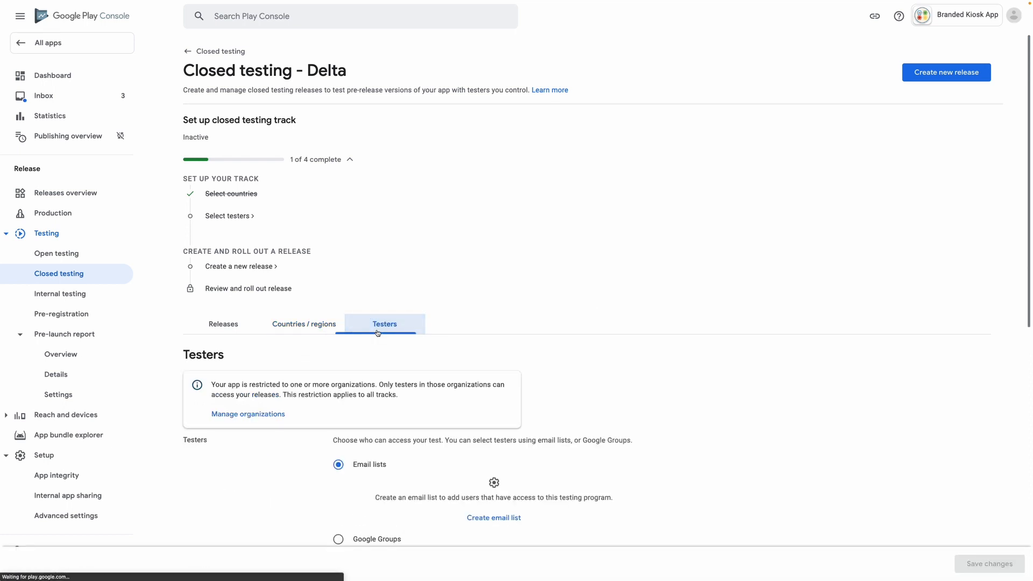
scroll(378, 333, down, 9)
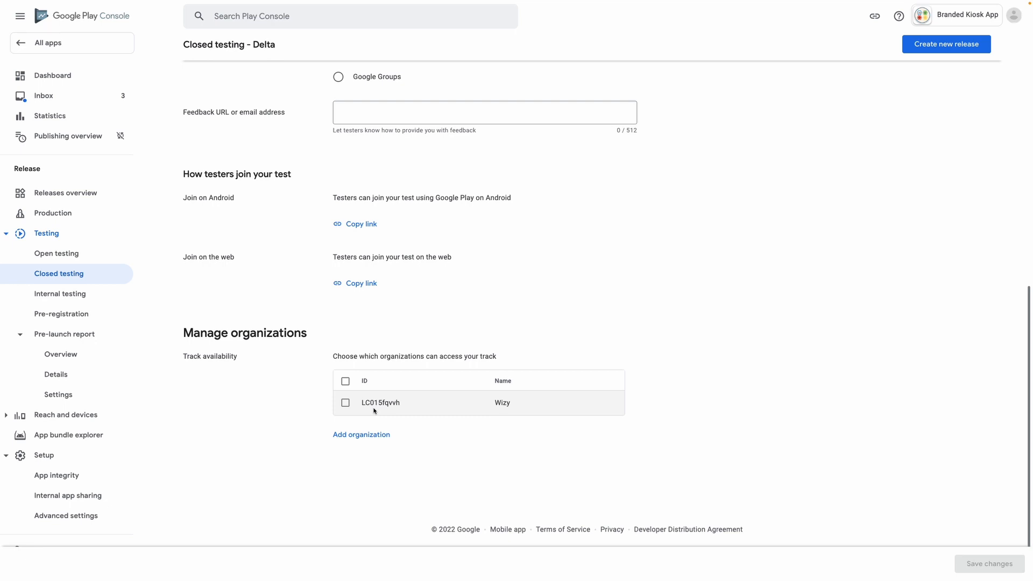
drag(361, 403, 403, 407)
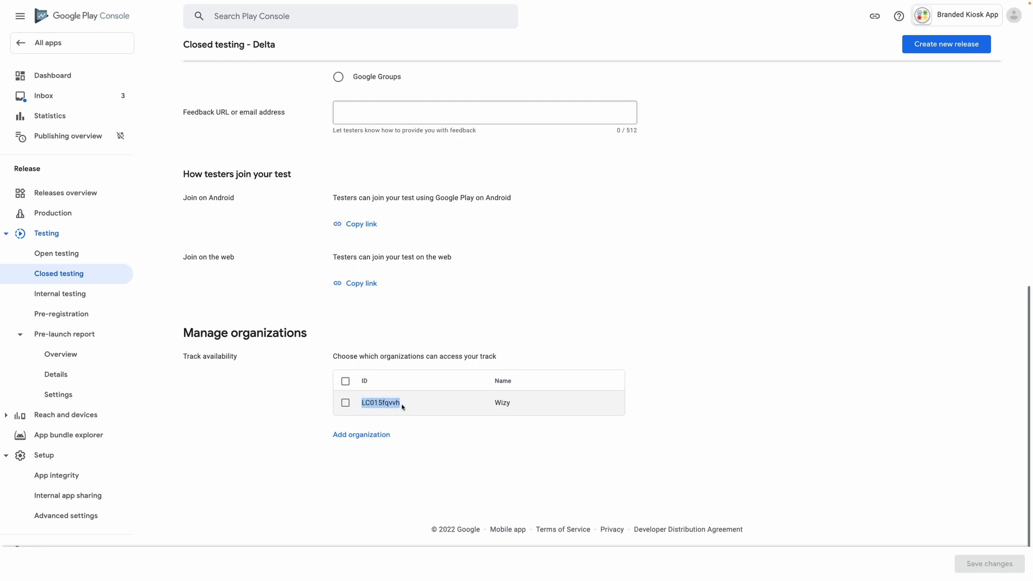
click(346, 403)
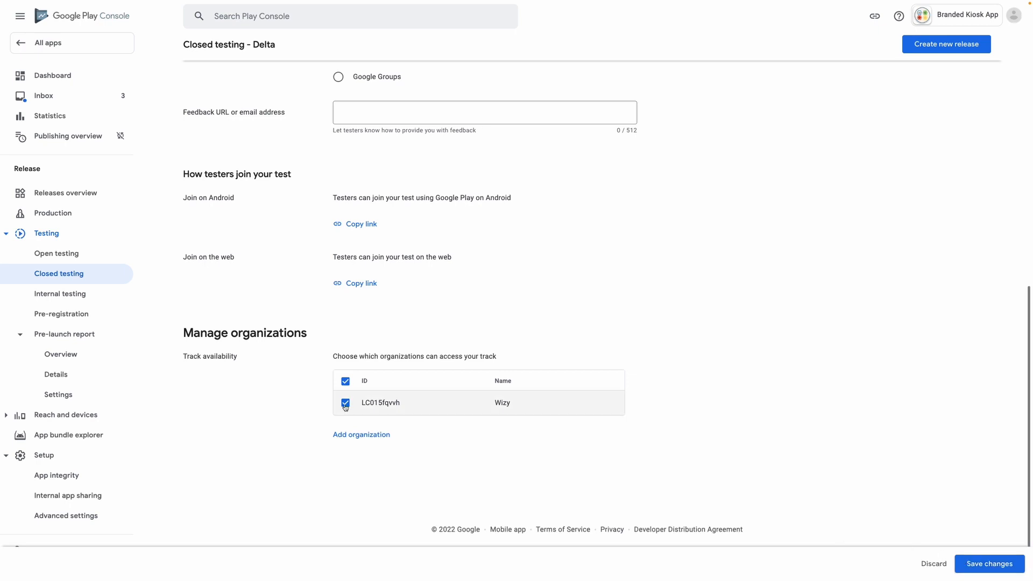
- Add the organization Stark Industries with its organization ID to the Delta track's availability and save the changes
click(345, 434)
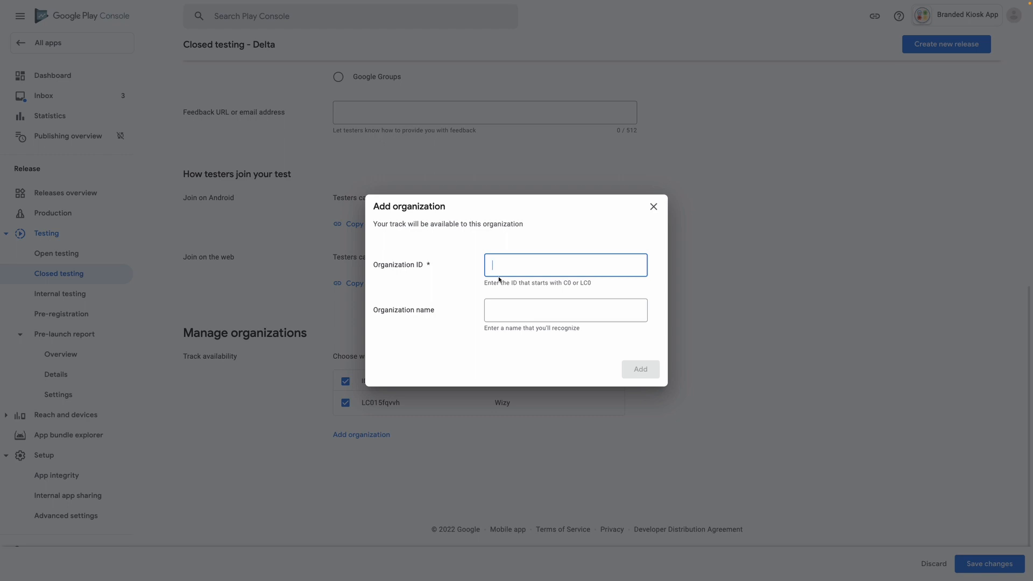
text(LC01234567)
click(522, 311)
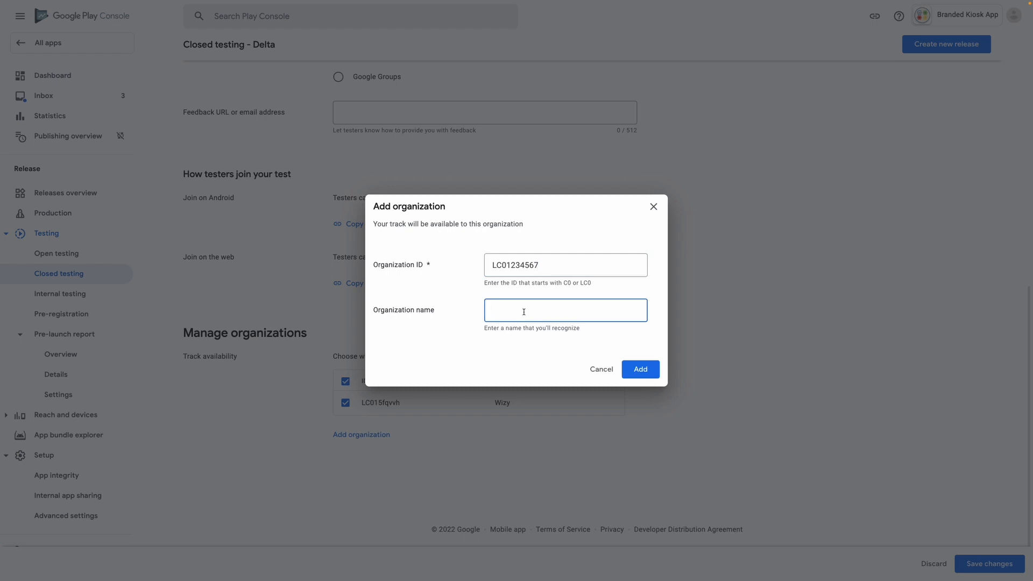
text(Stark Industries)
click(630, 370)
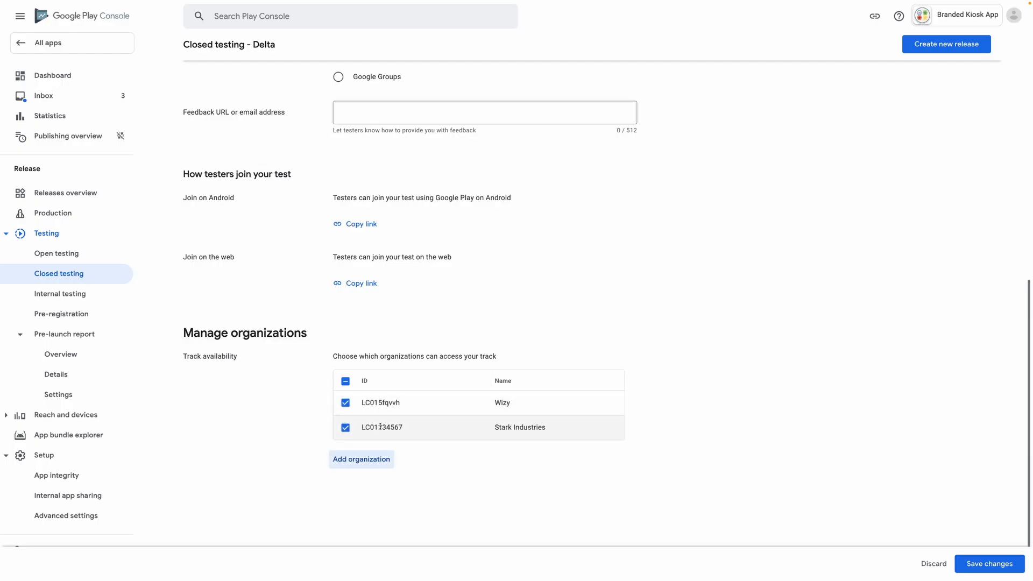
click(975, 564)
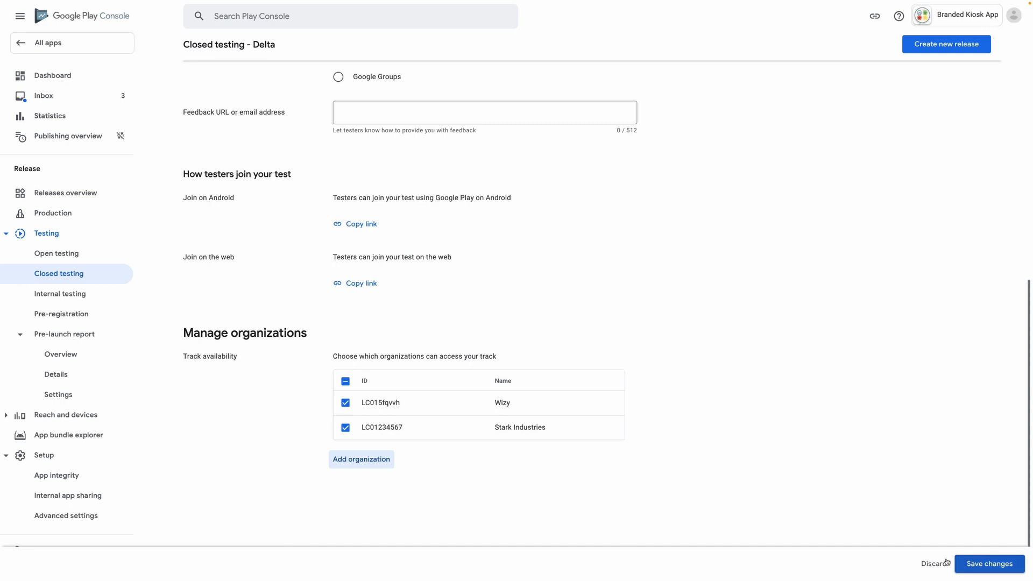
- Start a new release on the Delta track and review its app bundle, release name and release notes fields
scroll(915, 107, up, 9)
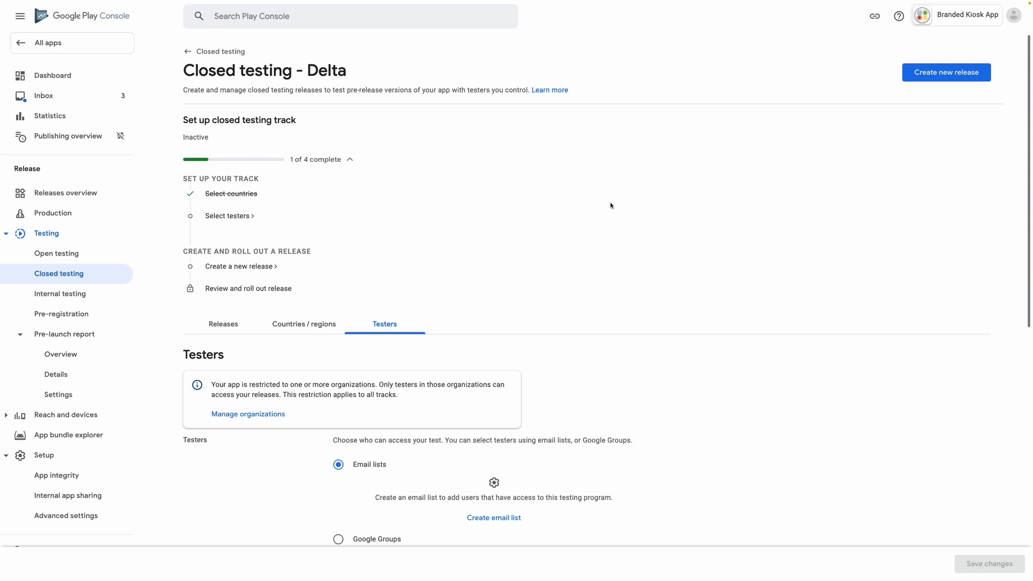
click(930, 80)
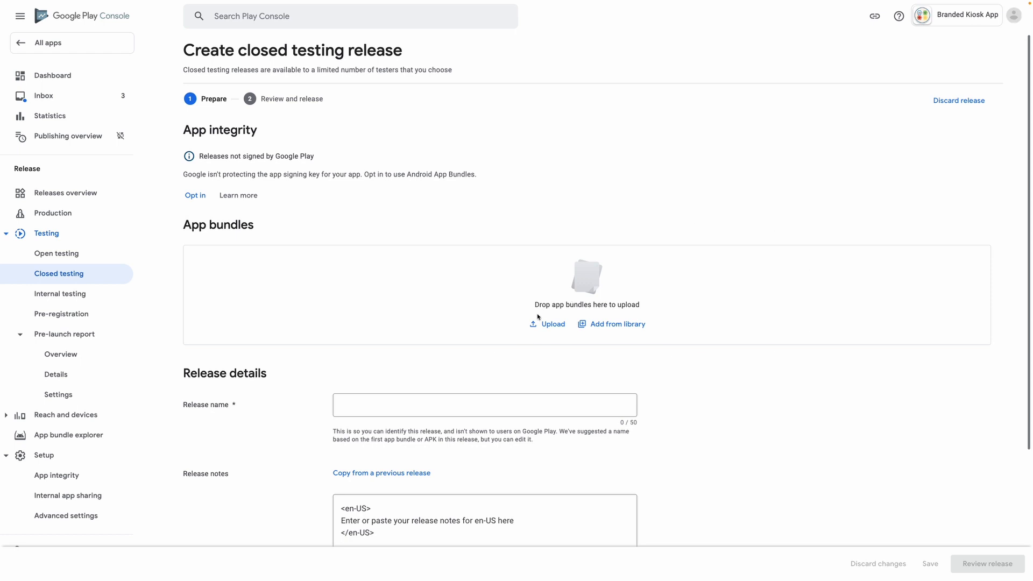
scroll(440, 311, down, 3)
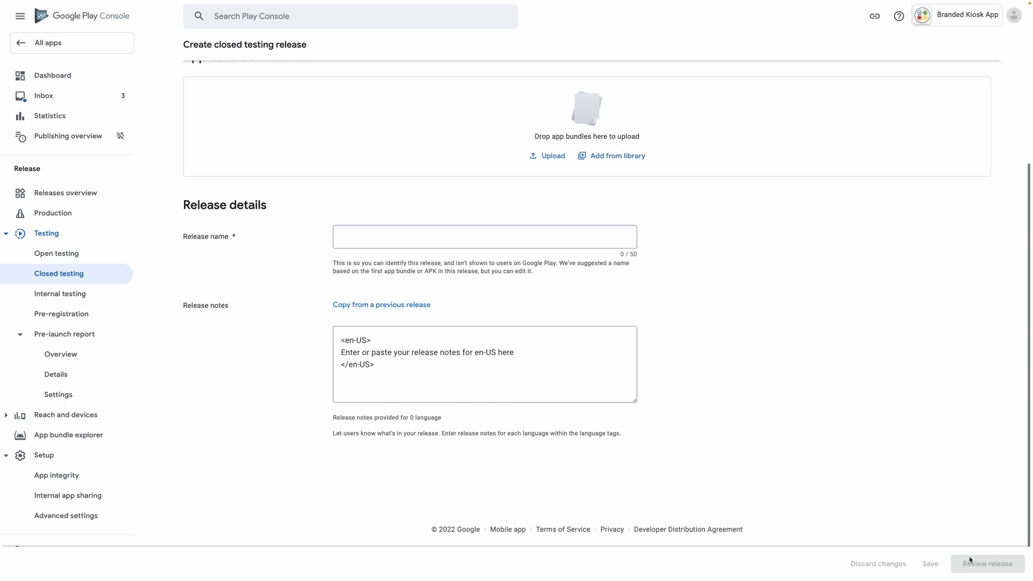
scroll(417, 277, up, 3)
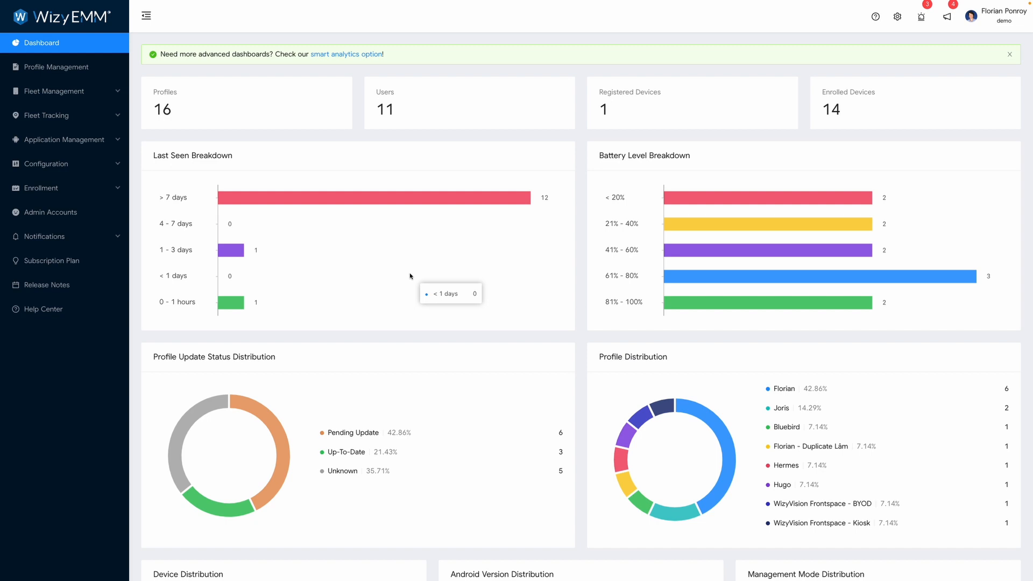
- Switch to WizyEMM and open the application list of the profile last updated 12/23/2022 5:36 PM
click(42, 65)
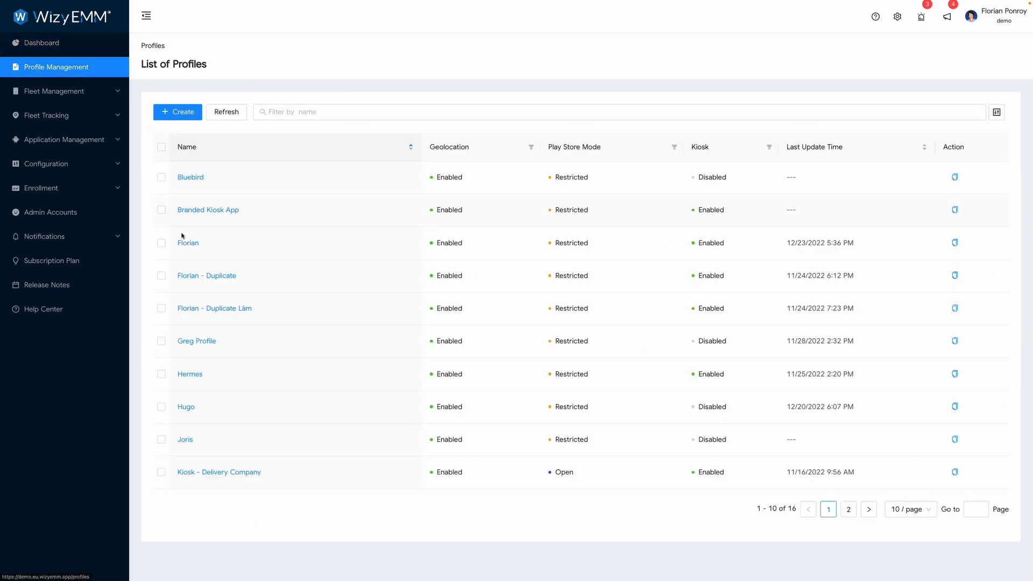
click(185, 242)
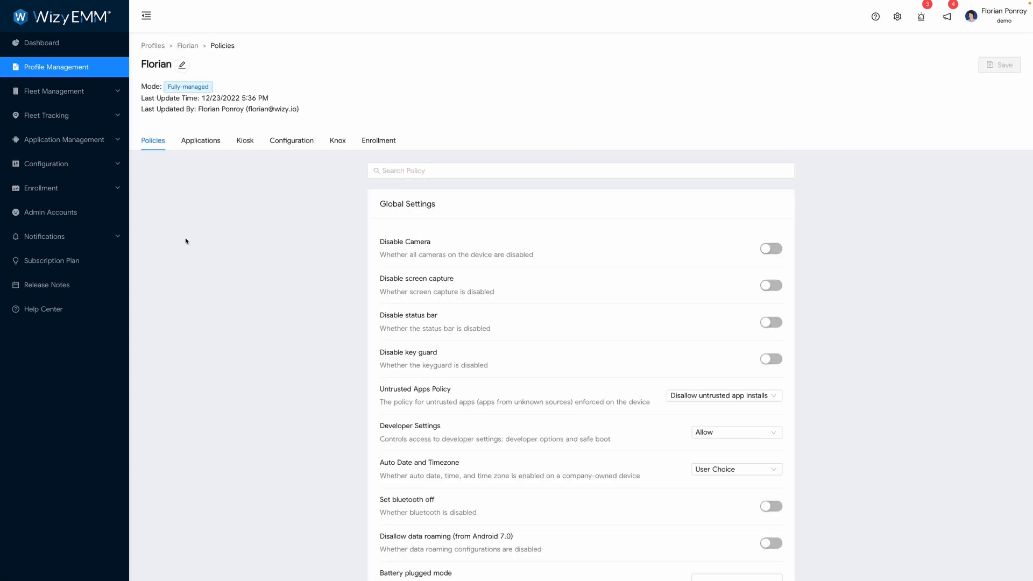
click(185, 142)
scroll(234, 325, down, 3)
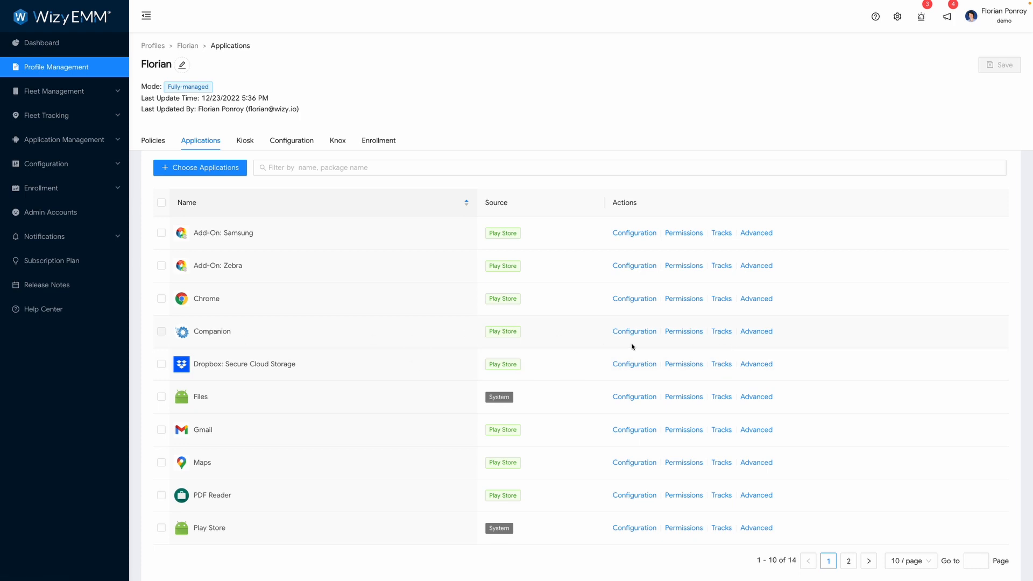
- Examine the release tracks offered for the Companion application and leave without changing the selection
click(726, 334)
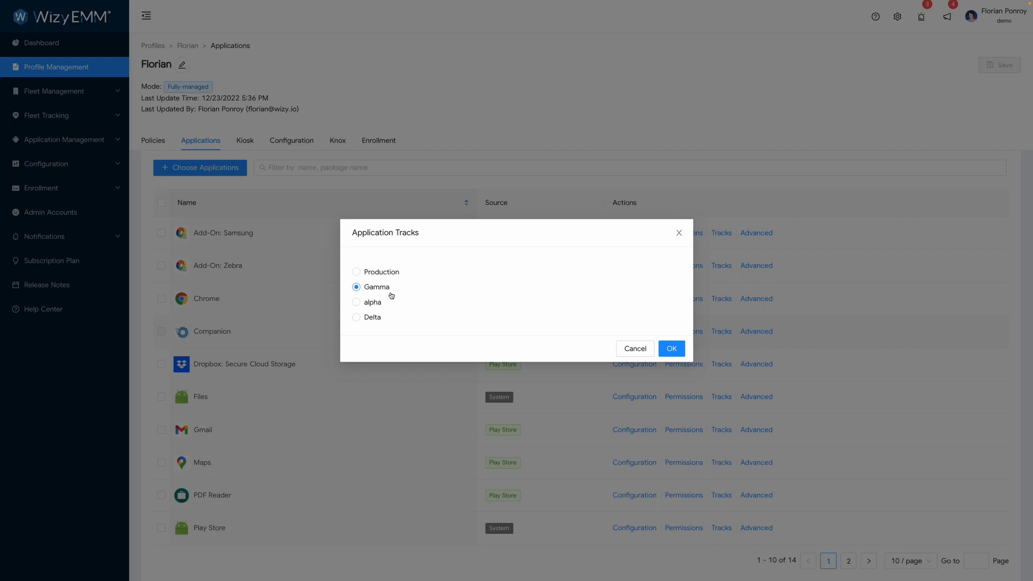
click(635, 348)
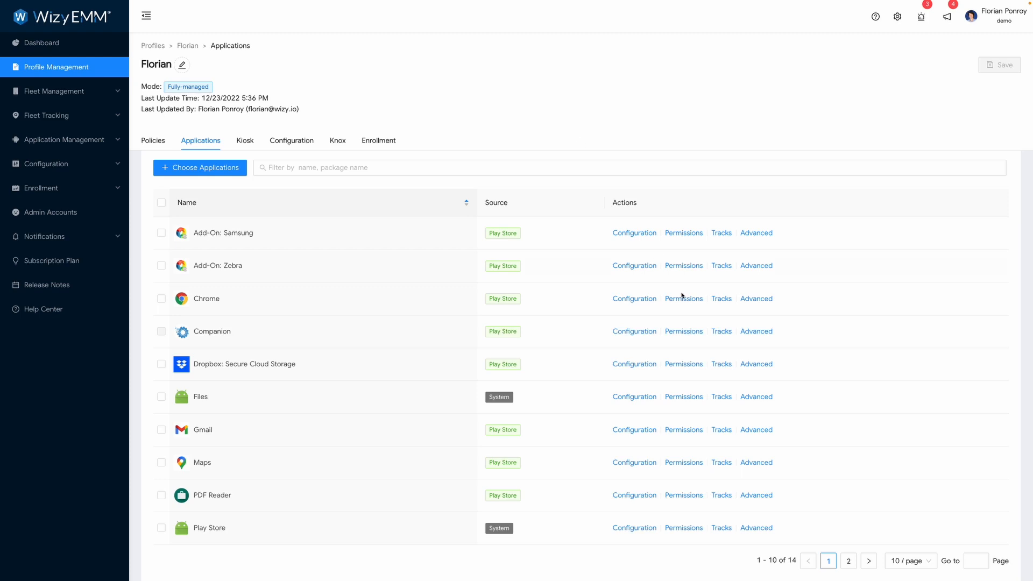
- Set the Companion application's Auto Update Mode to High Priority in its advanced settings
click(765, 332)
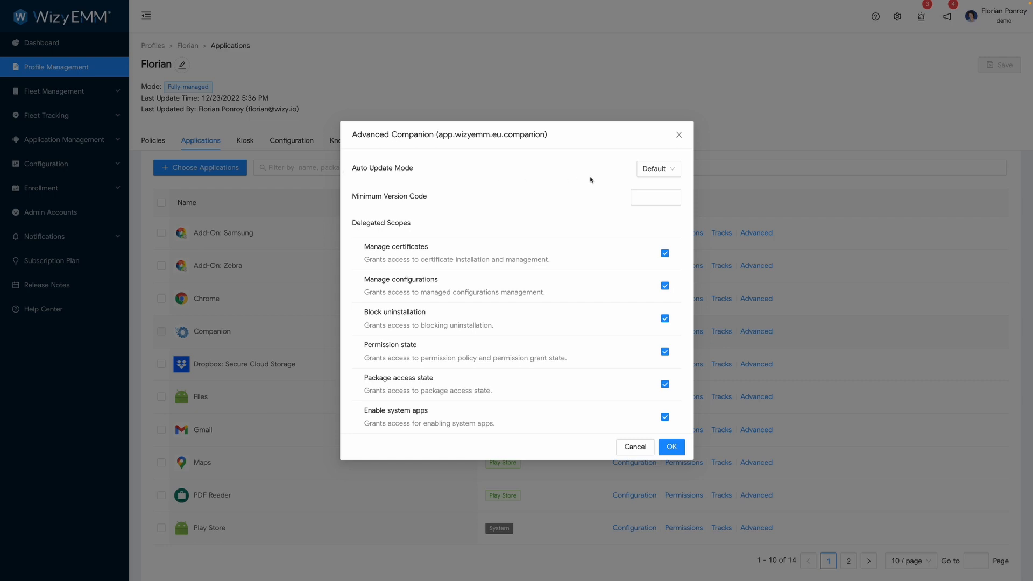
click(653, 171)
click(660, 225)
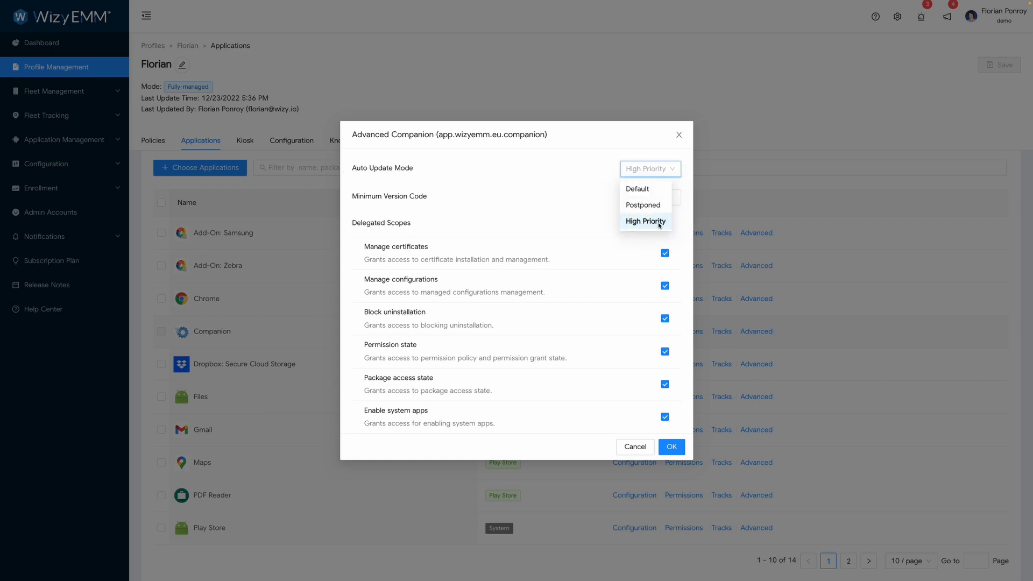